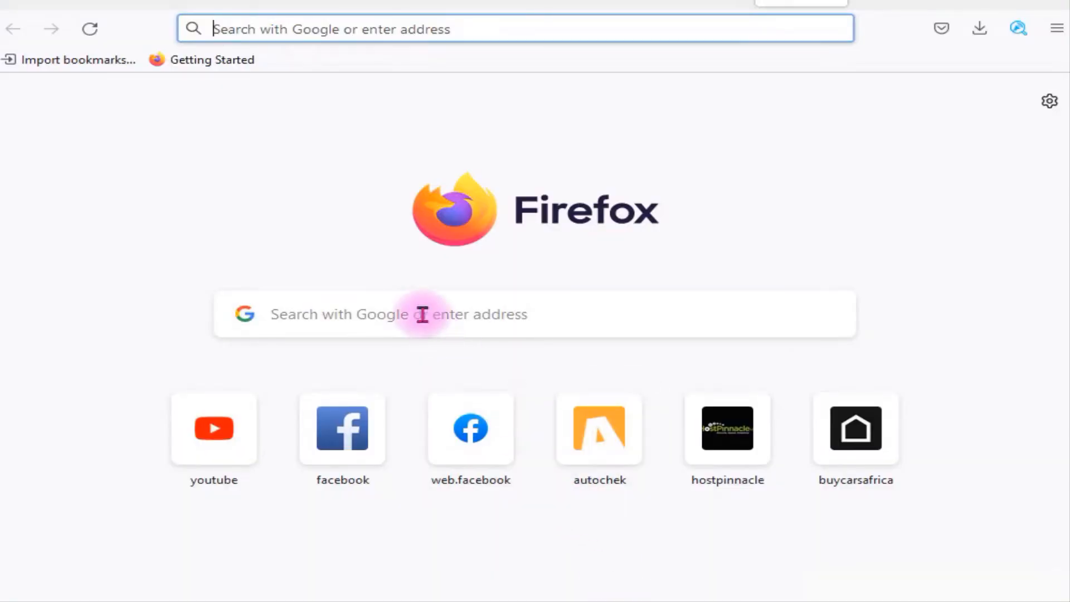
Go to the canva.com website
click(381, 310)
text(cn)
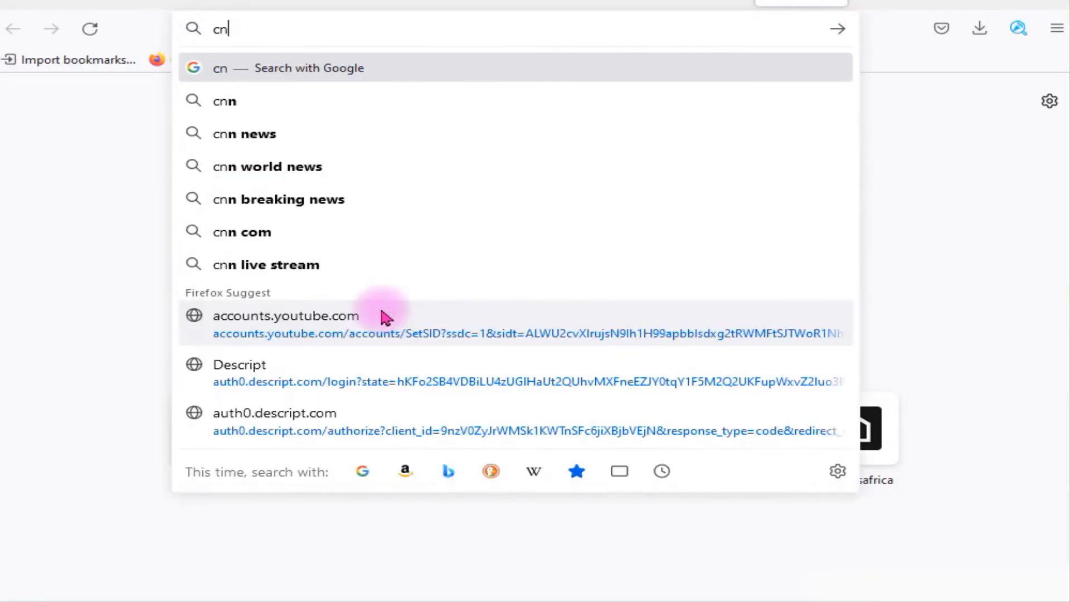
key(BackSpace)
text(a)
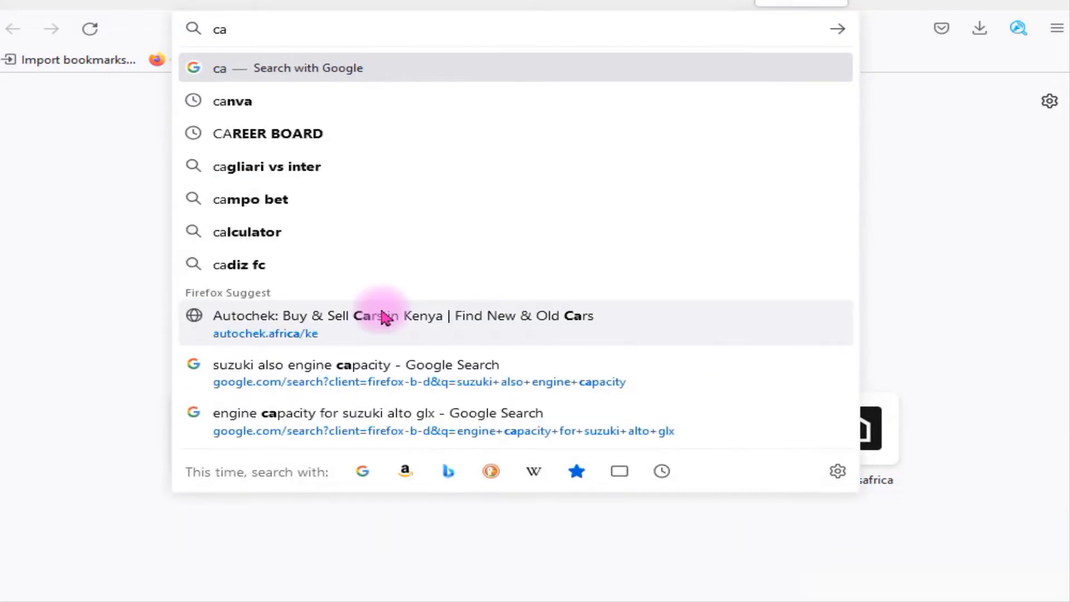
text(nva)
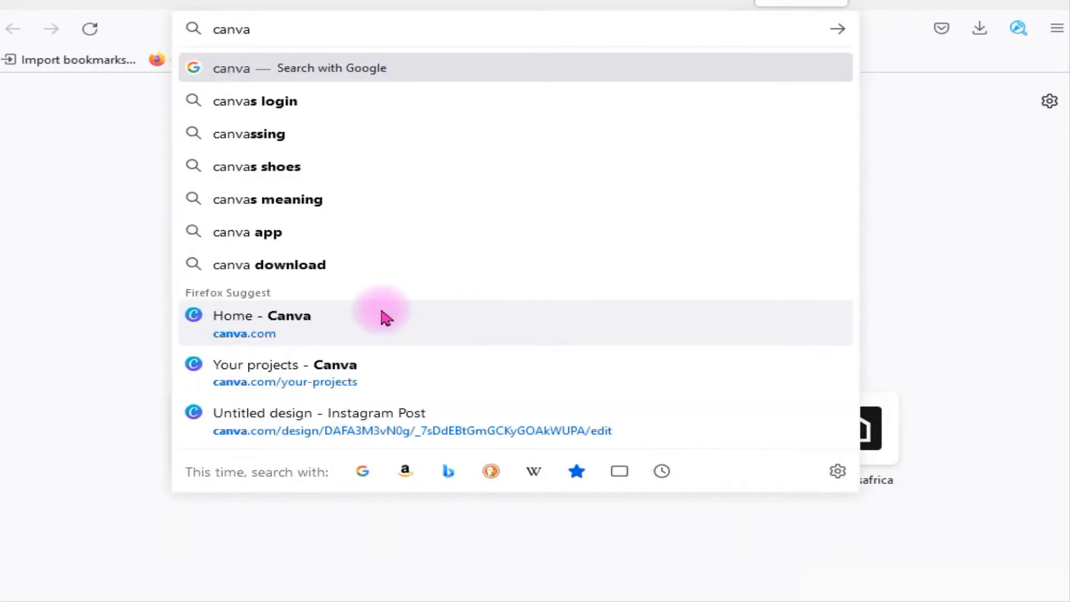
text(.com)
key(Return)
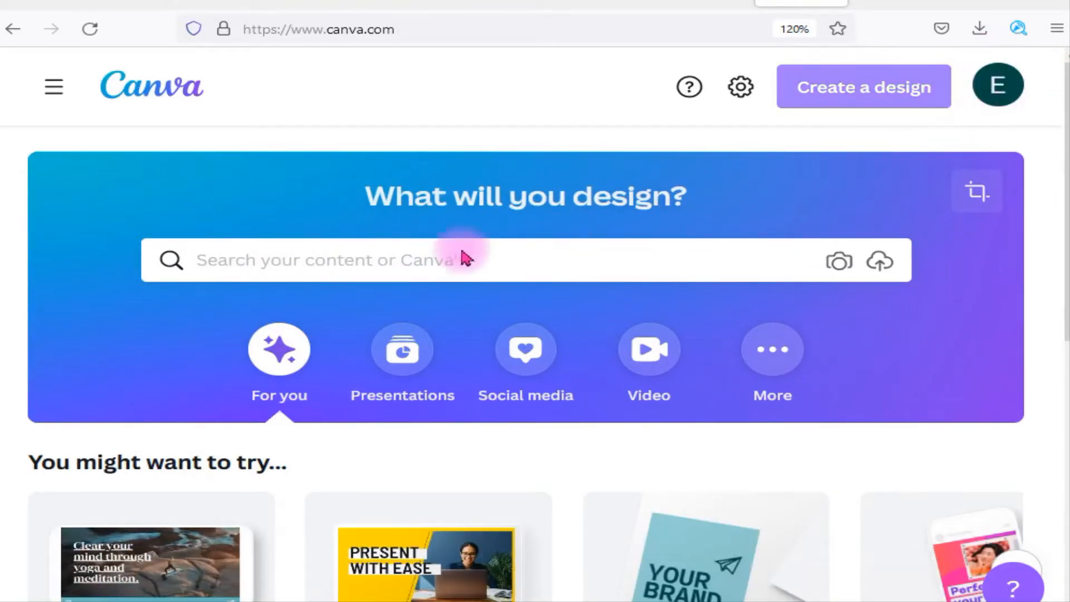
Create a new design using the Desktop Wallpaper format
click(880, 100)
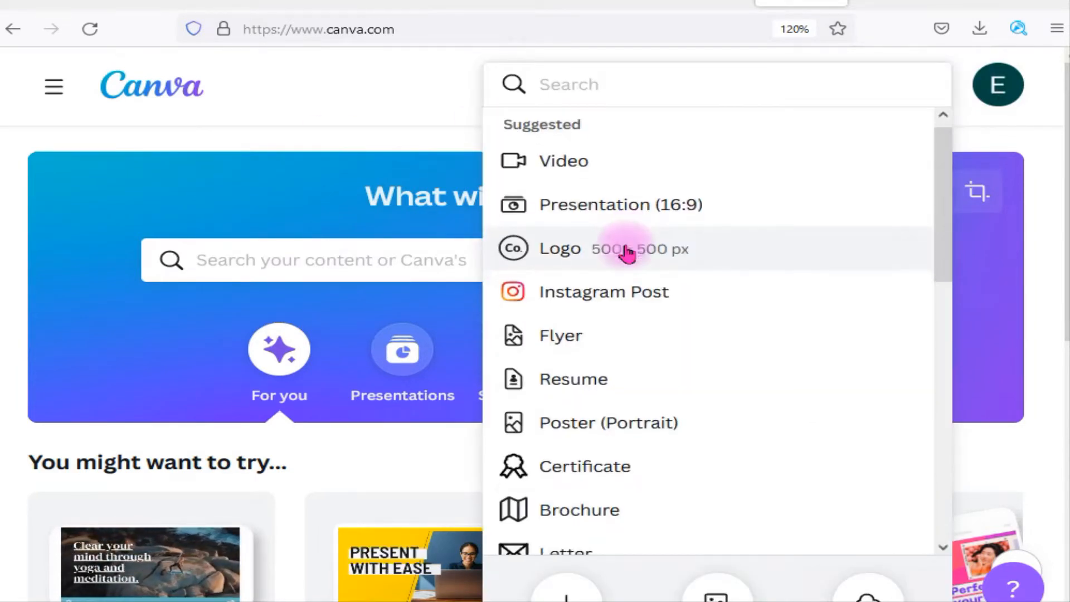
scroll(627, 255, down, 4)
scroll(625, 257, down, 4)
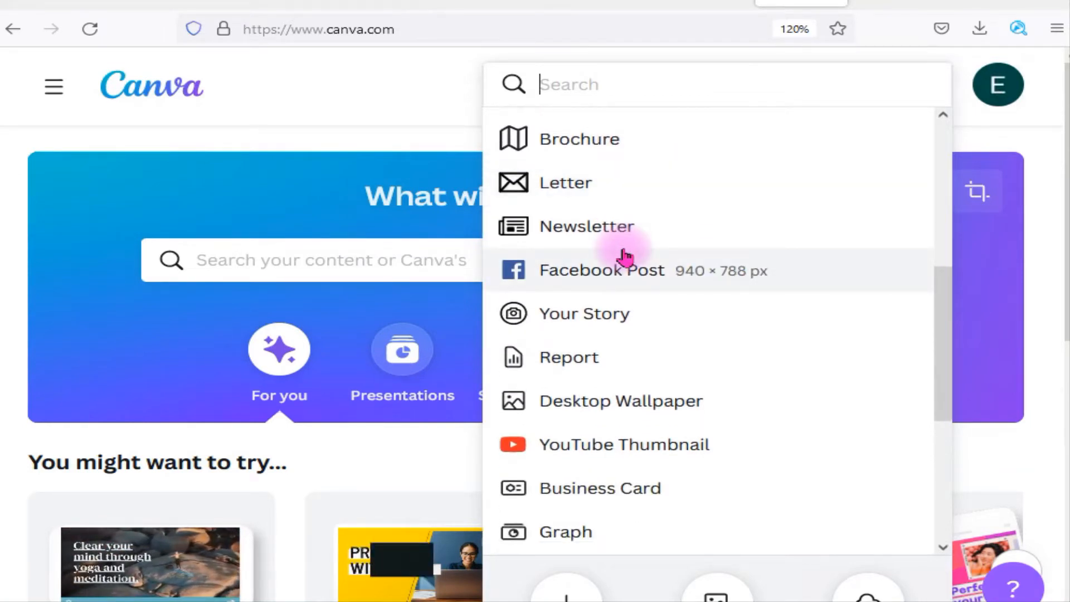
scroll(626, 257, down, 2)
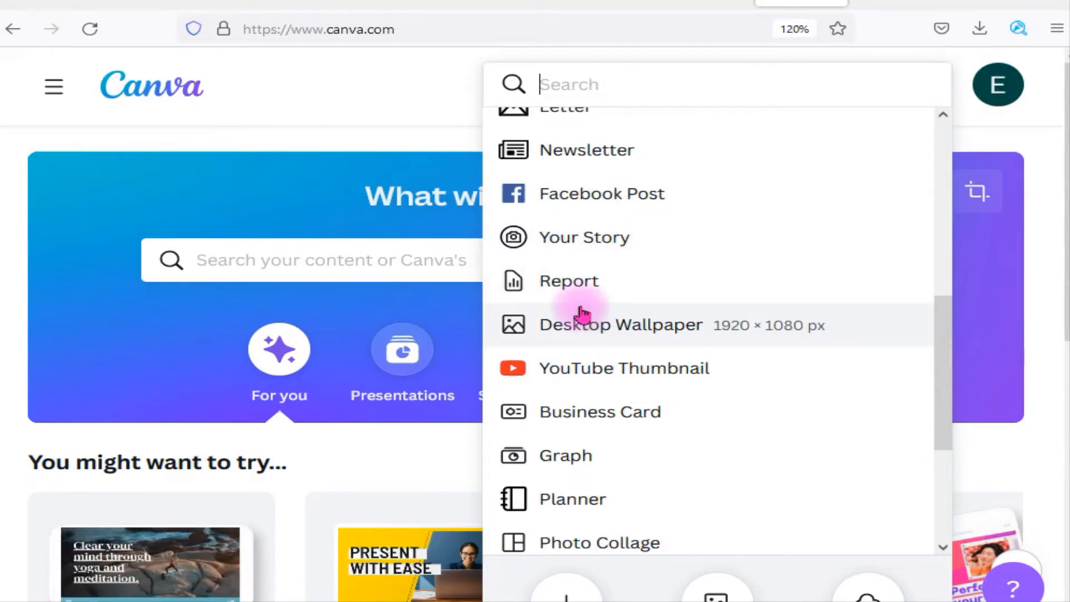
scroll(582, 314, up, 2)
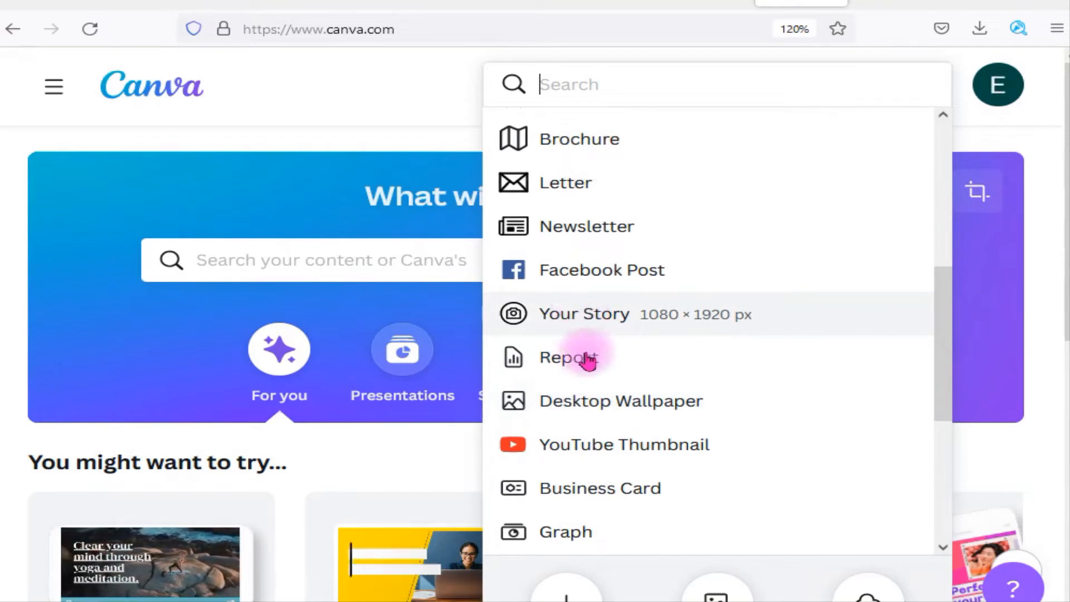
click(602, 408)
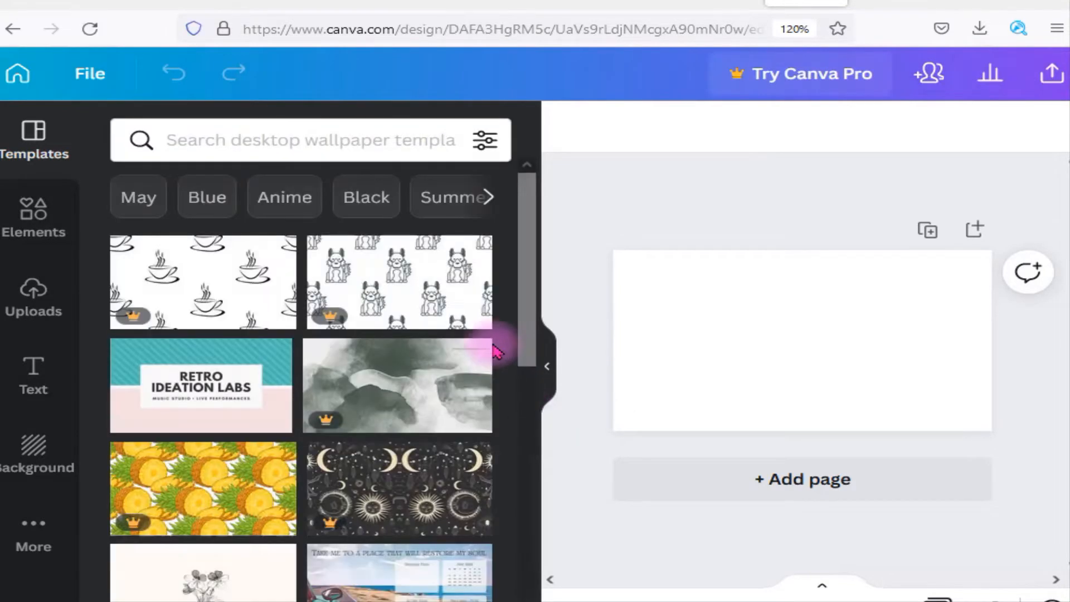
Apply the red rose "you're beautiful" wallpaper template to the blank page and collapse the template browser
scroll(270, 281, down, 3)
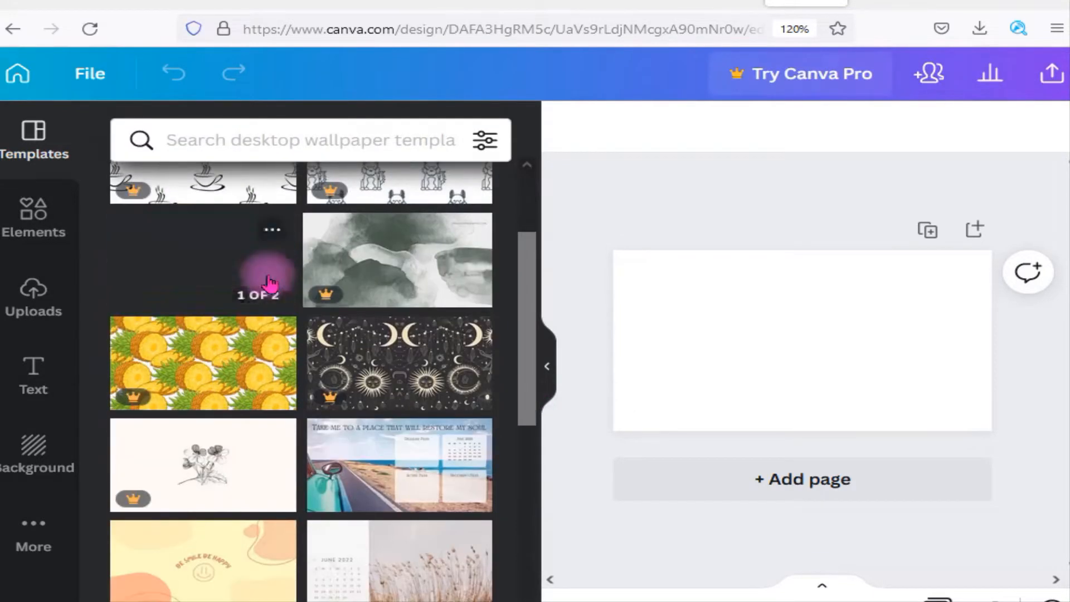
scroll(270, 283, down, 7)
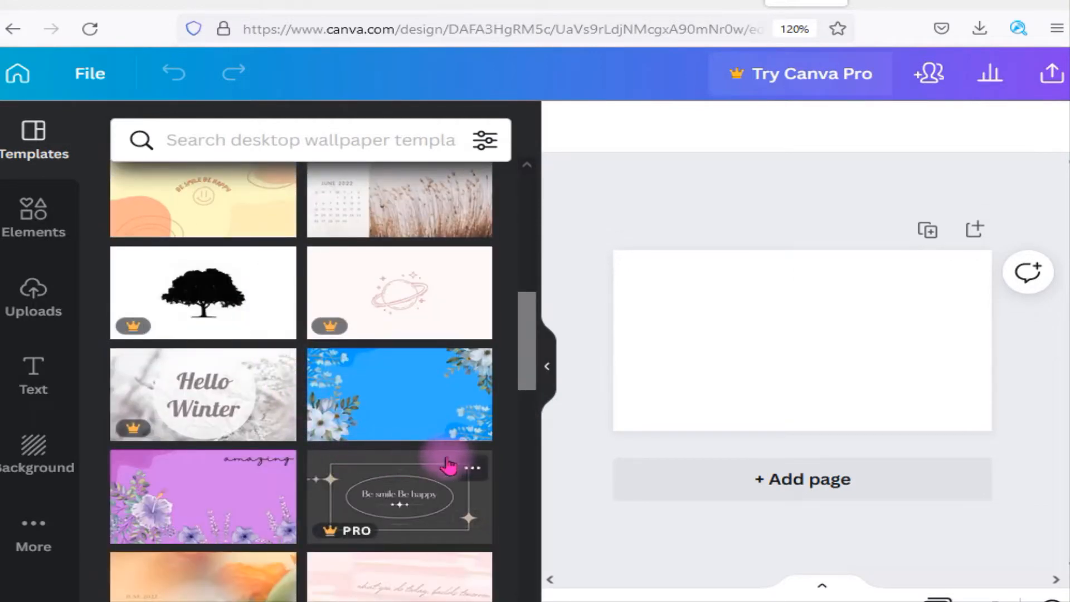
scroll(396, 446, down, 6)
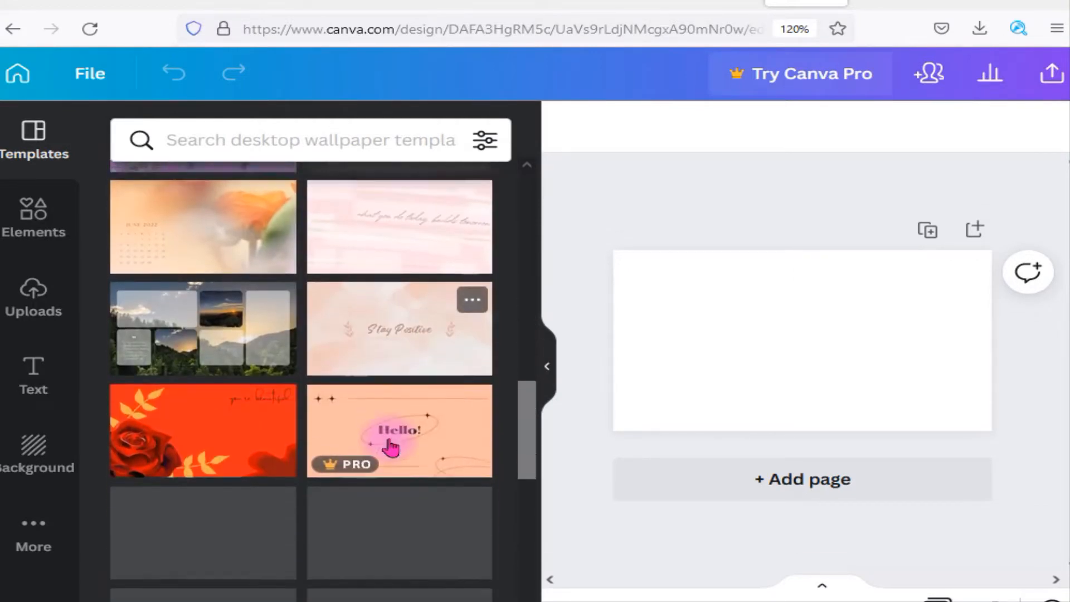
scroll(389, 446, down, 2)
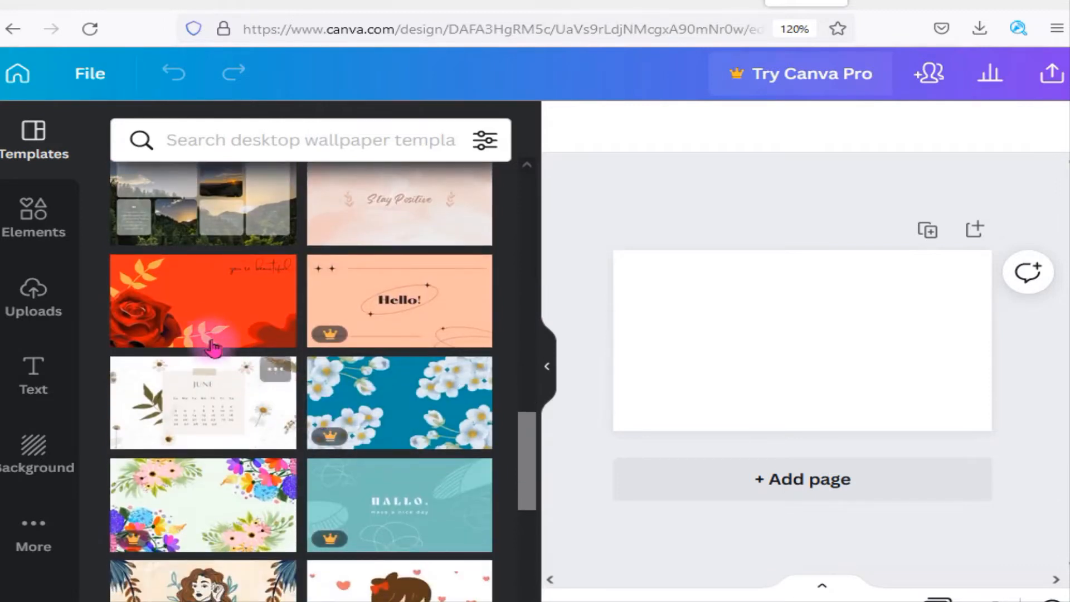
click(202, 320)
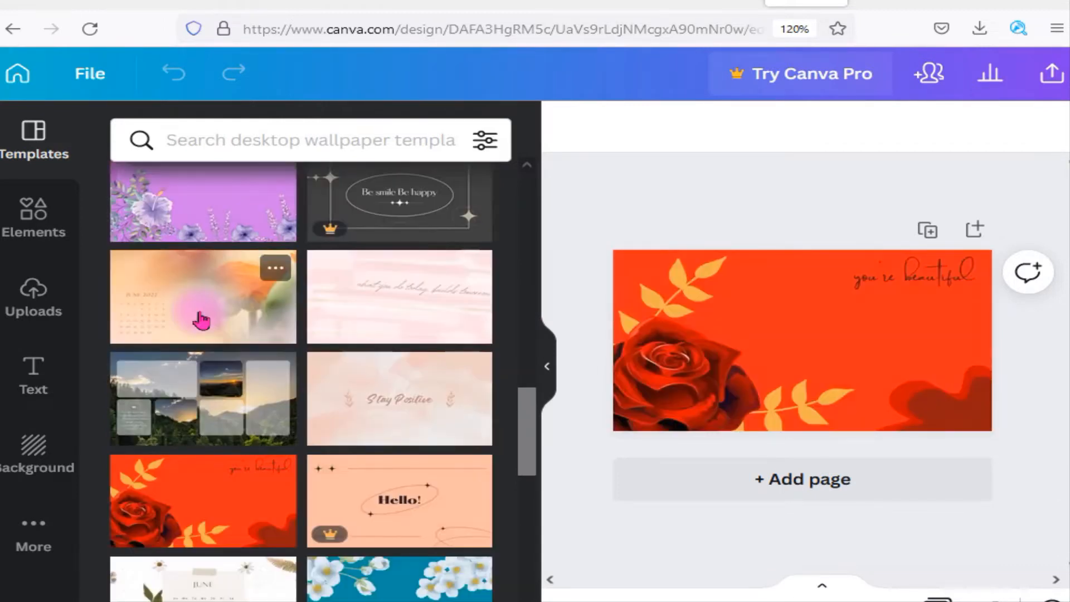
click(541, 377)
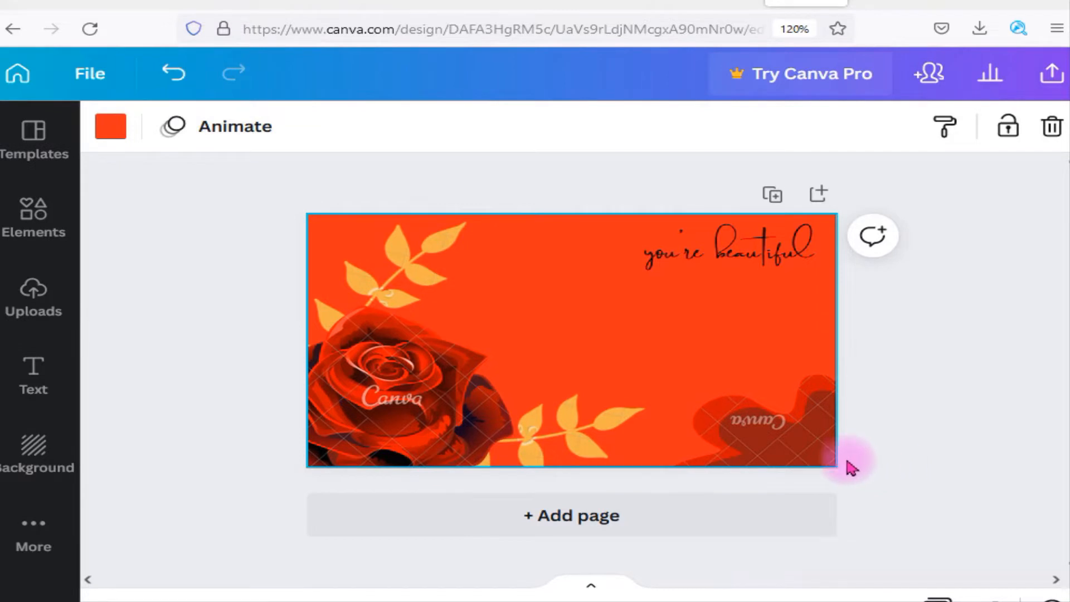
Add a subheading to the wallpaper and replace its placeholder text with the creator's nickname
click(25, 383)
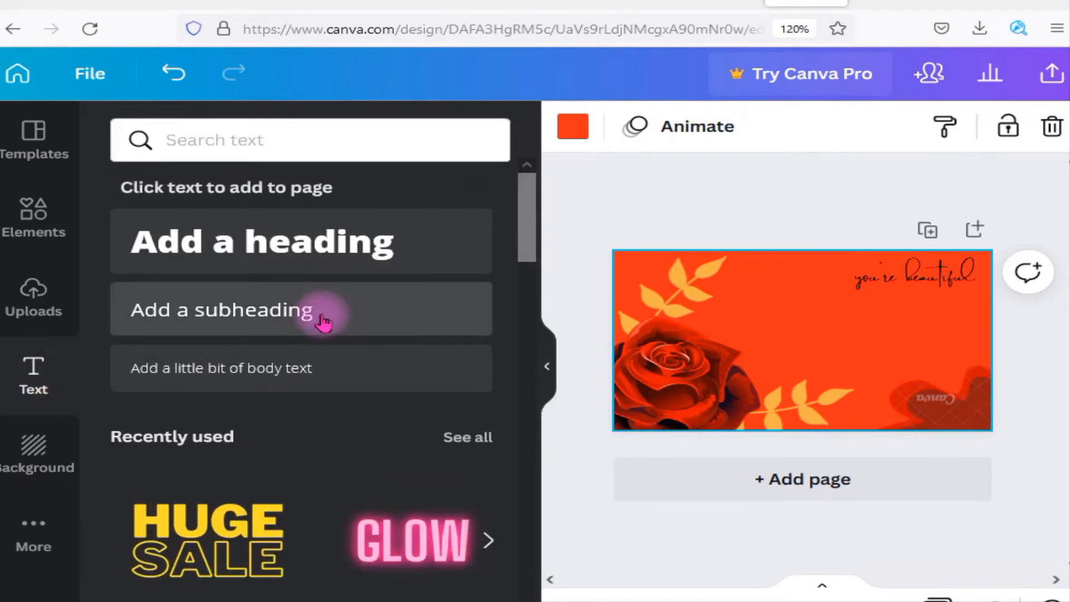
click(324, 322)
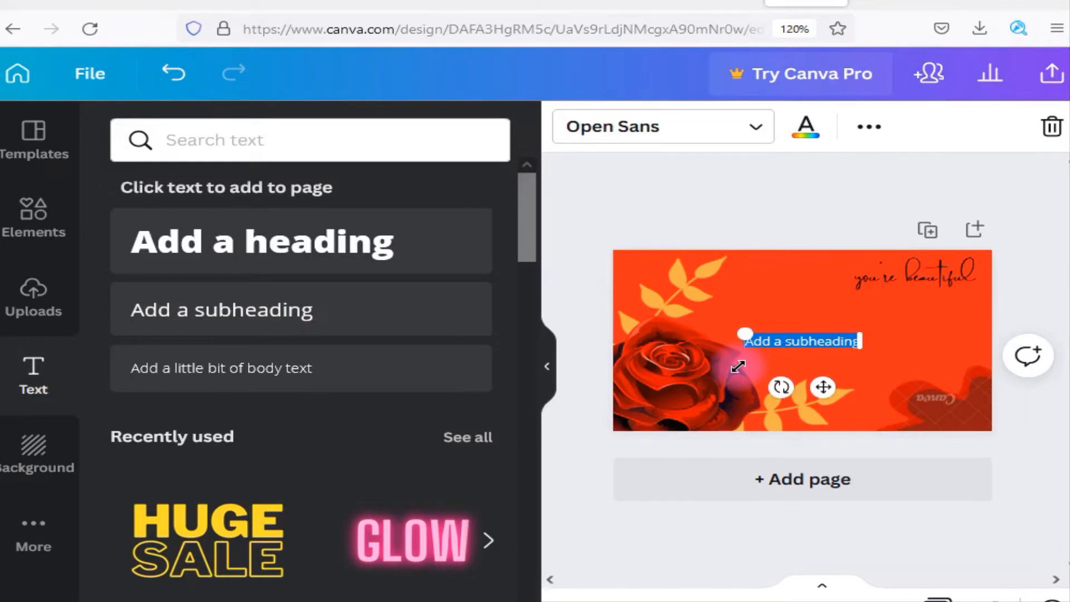
drag(738, 367, 796, 346)
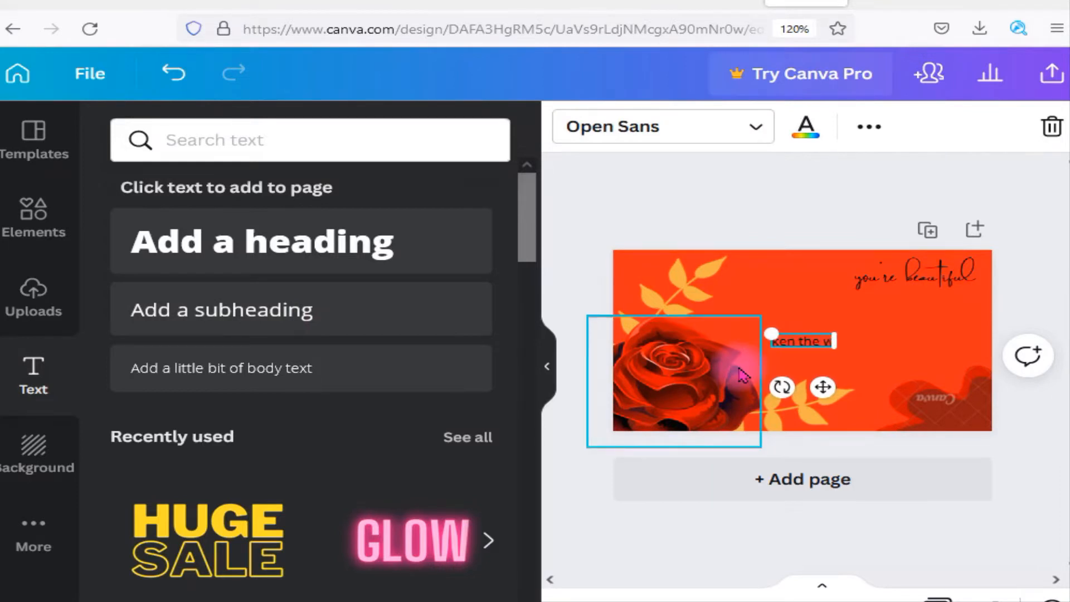
Change the subheading's font to Agrandir Grand Black
click(750, 129)
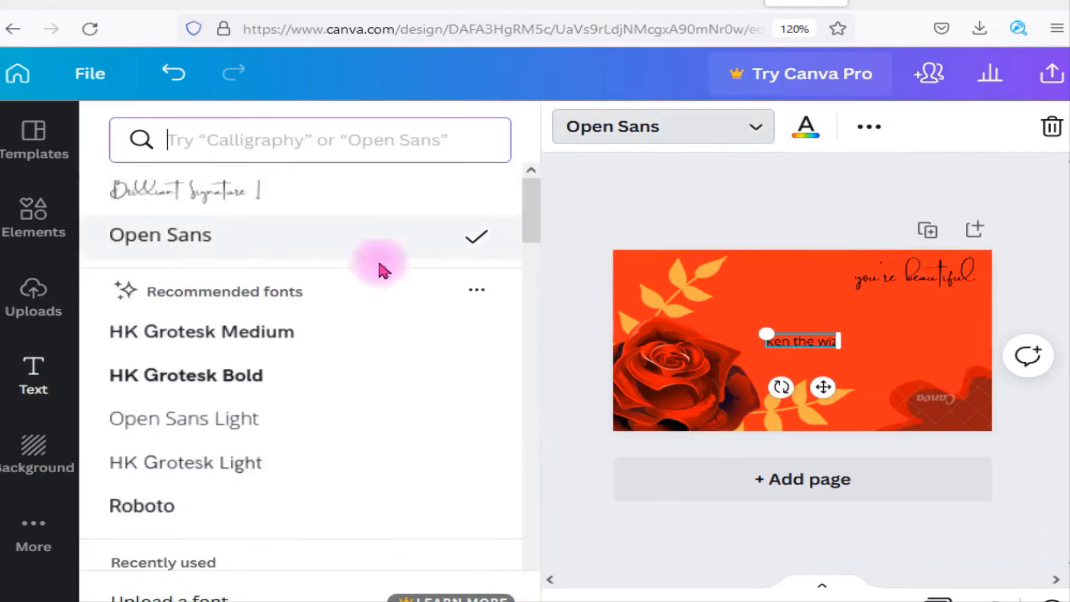
scroll(226, 350, down, 2)
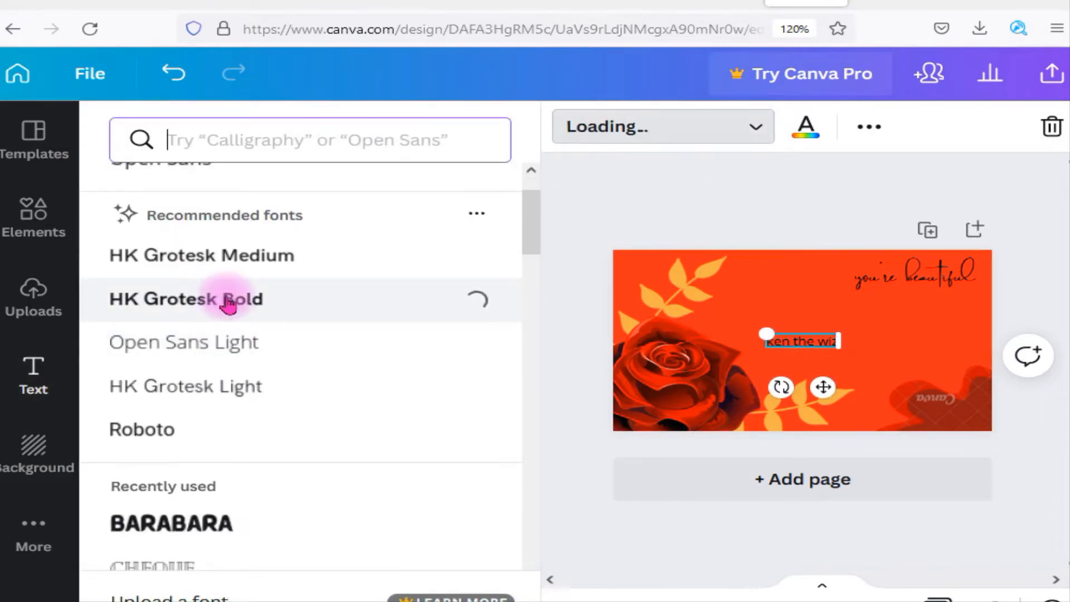
scroll(215, 418, down, 4)
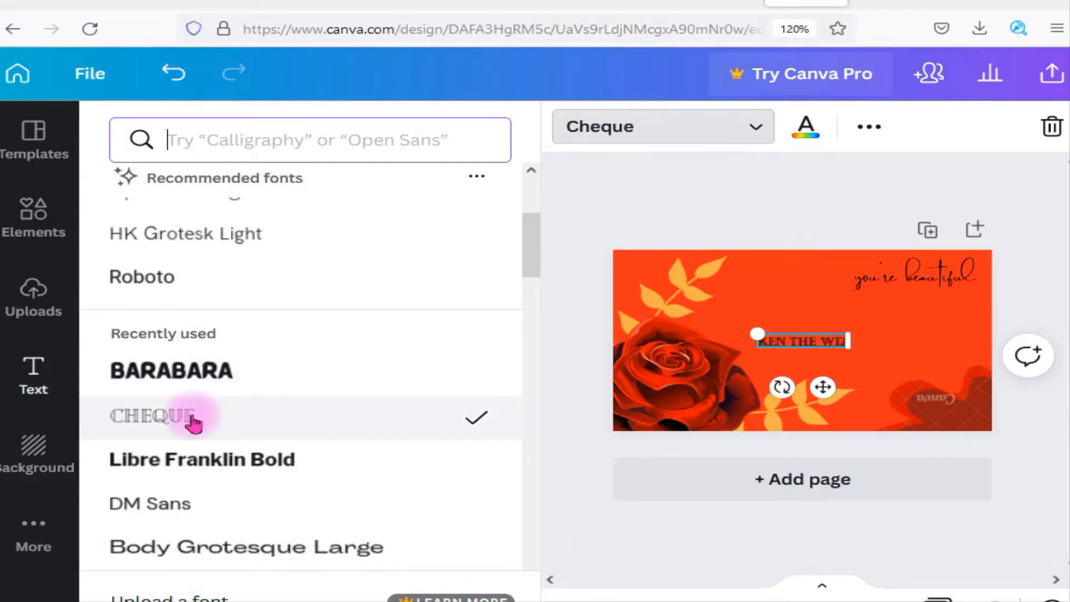
scroll(217, 457, down, 8)
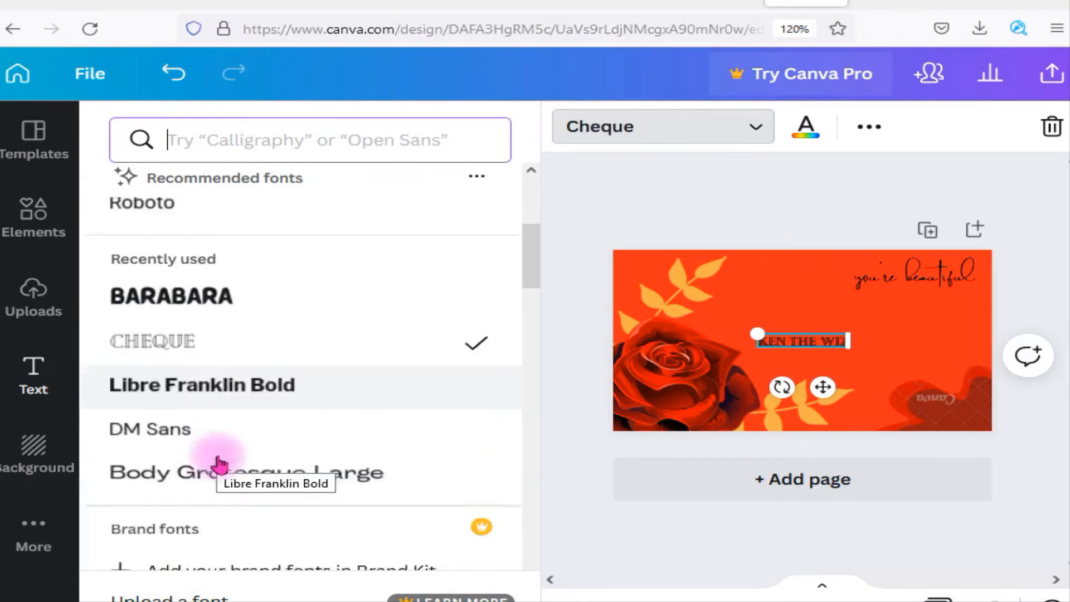
scroll(219, 463, down, 10)
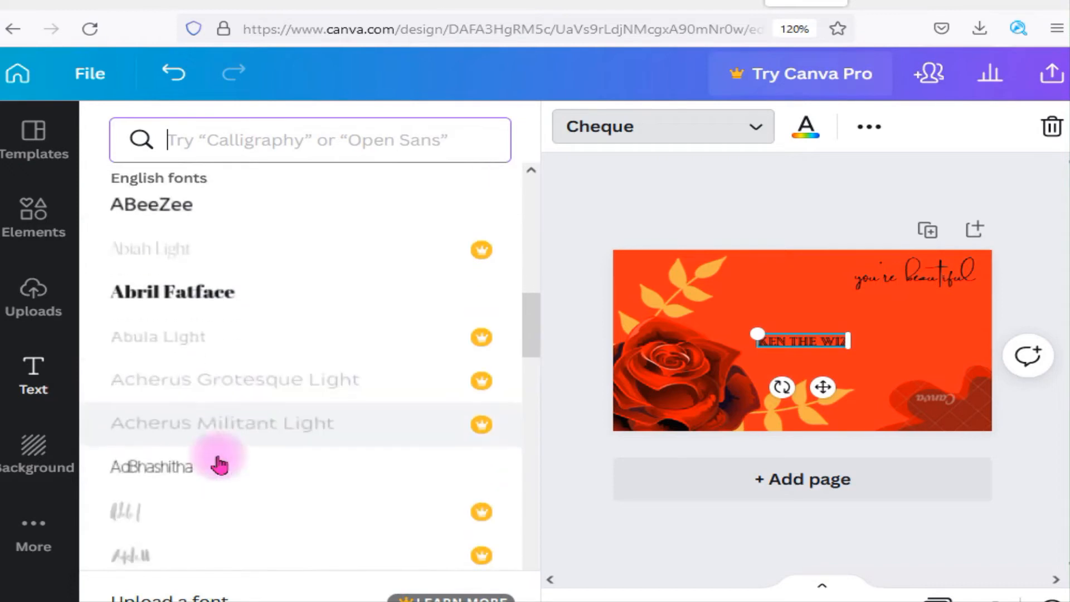
scroll(219, 463, down, 4)
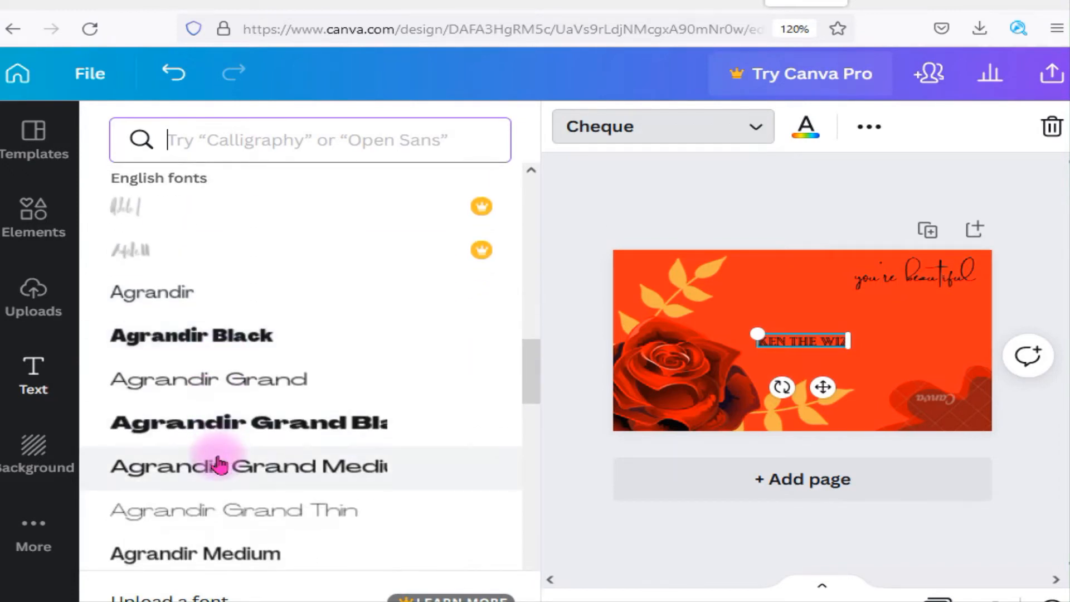
click(225, 439)
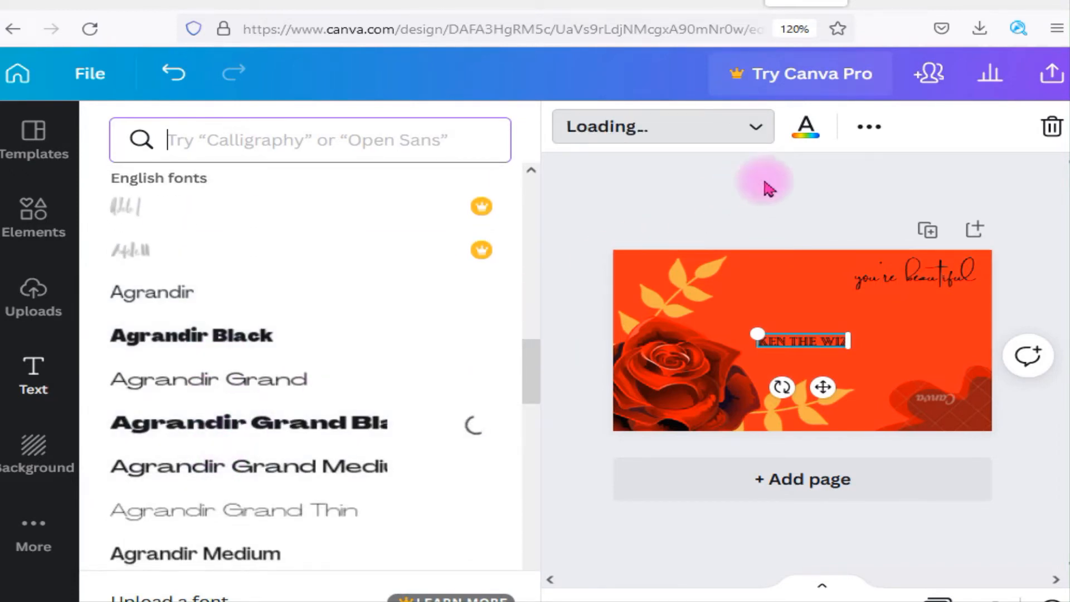
Set the subheading's text colour to white from the default colours
click(812, 138)
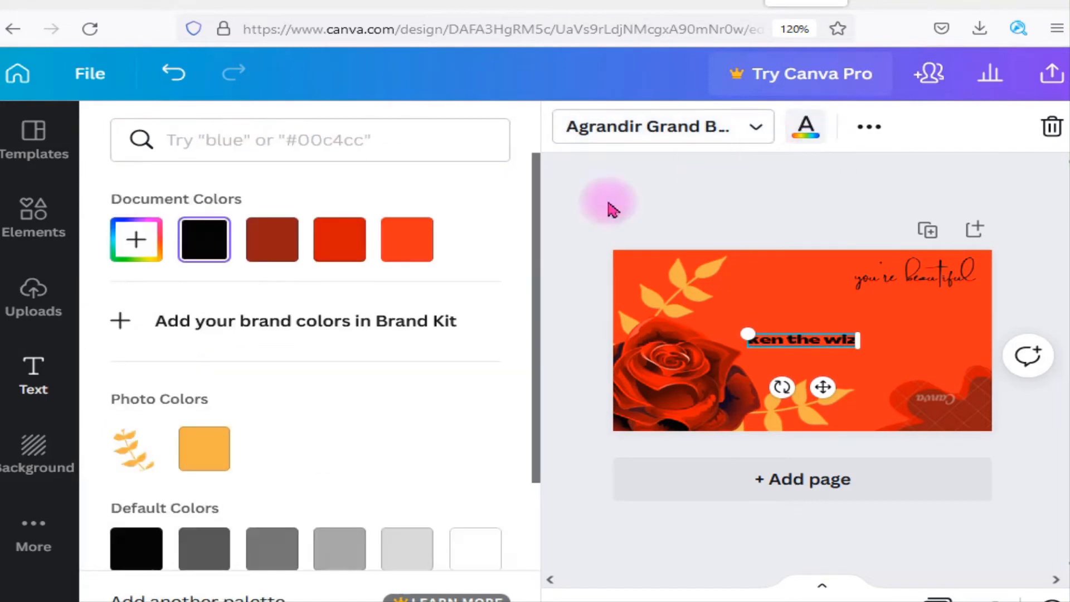
scroll(288, 333, down, 4)
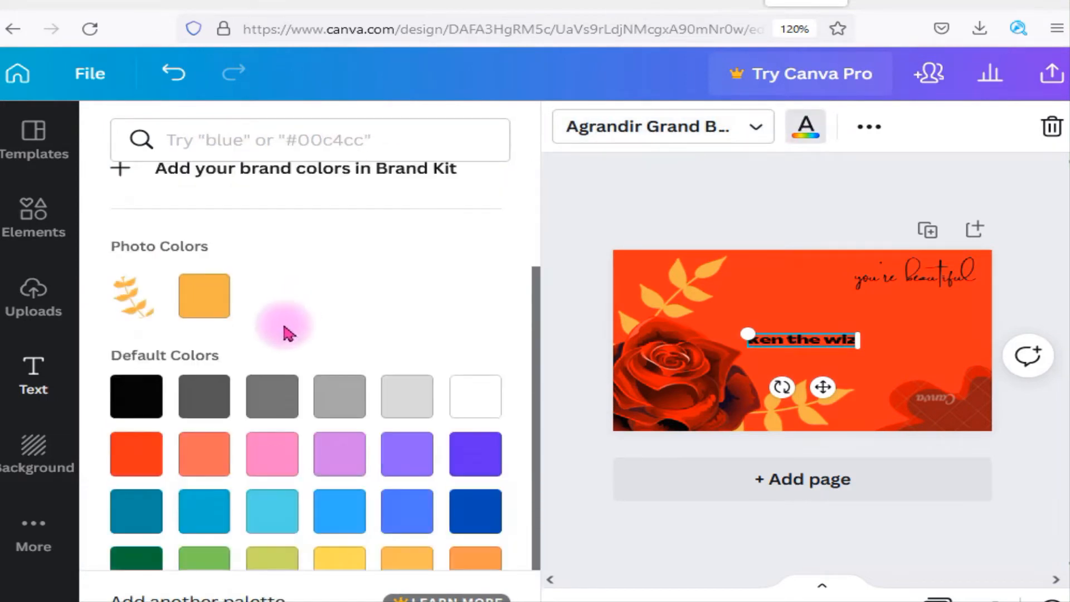
click(473, 399)
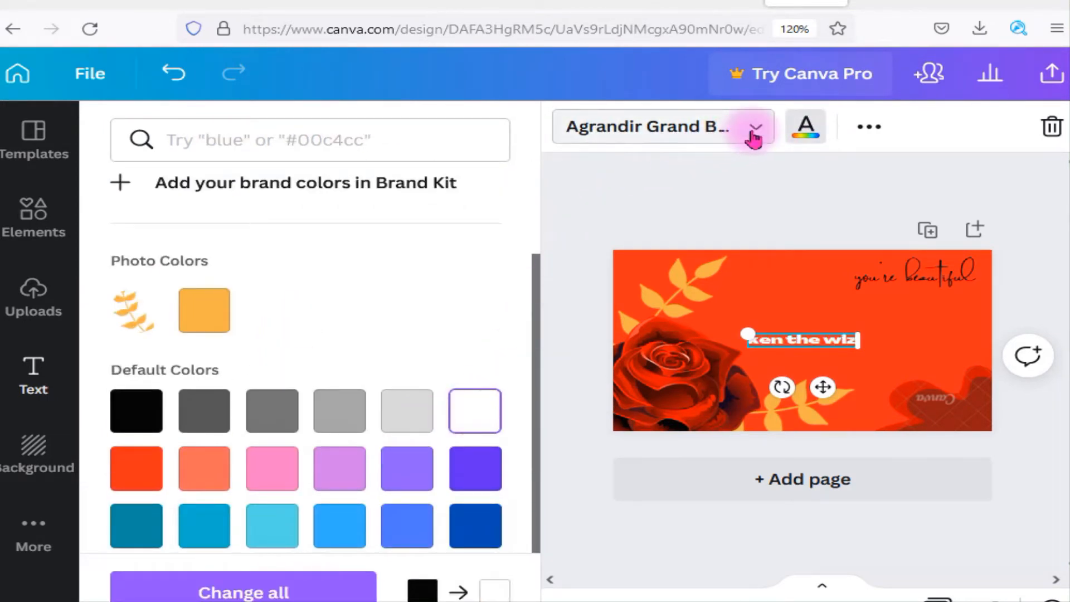
Increase the subheading's font size to 108 and close the extra text options
click(867, 128)
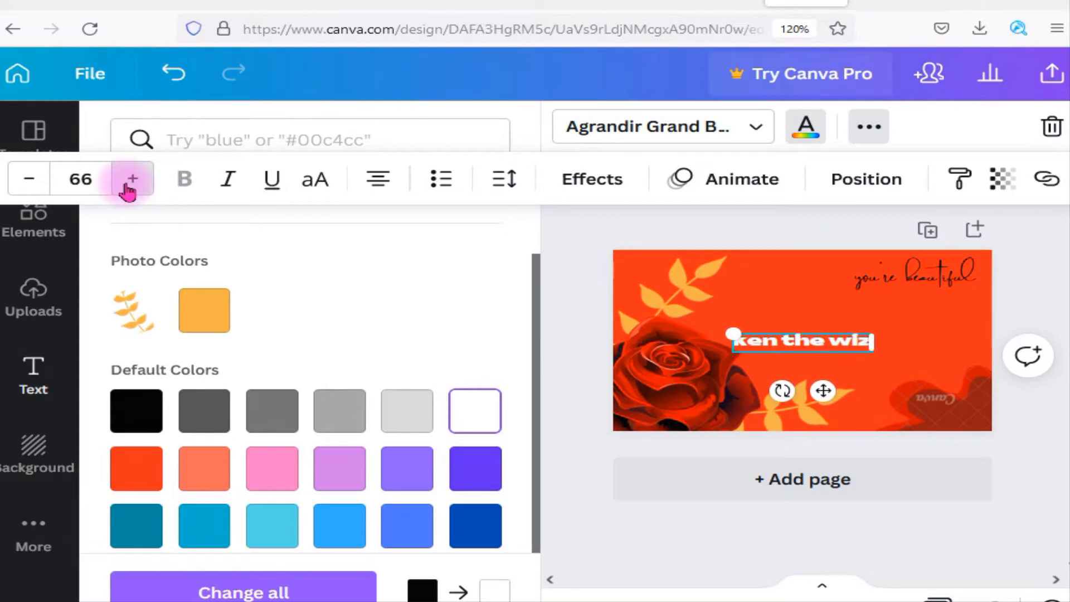
click(127, 186)
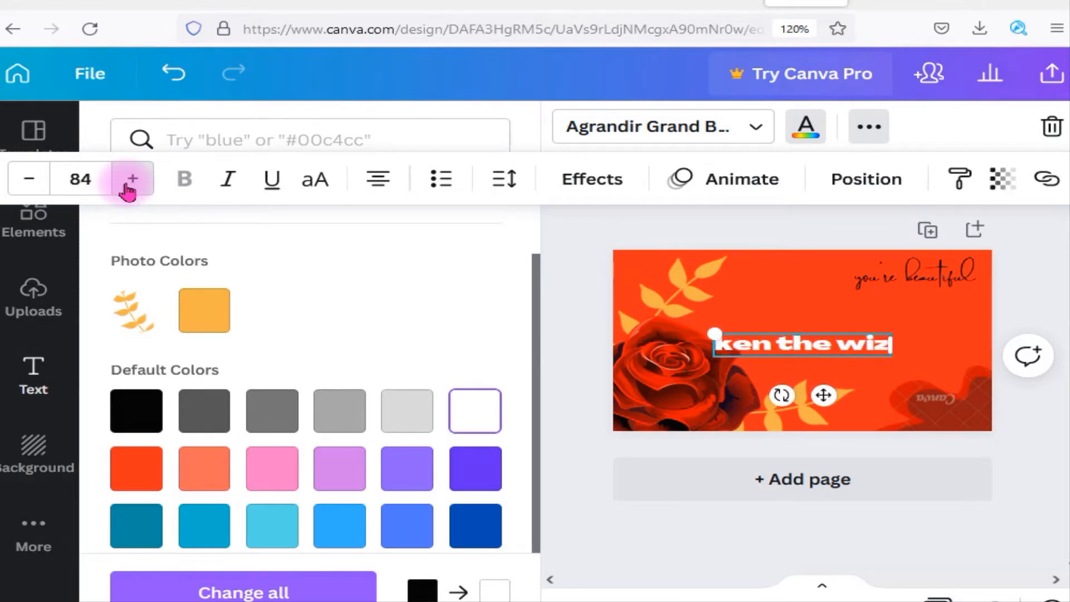
click(127, 185)
click(127, 186)
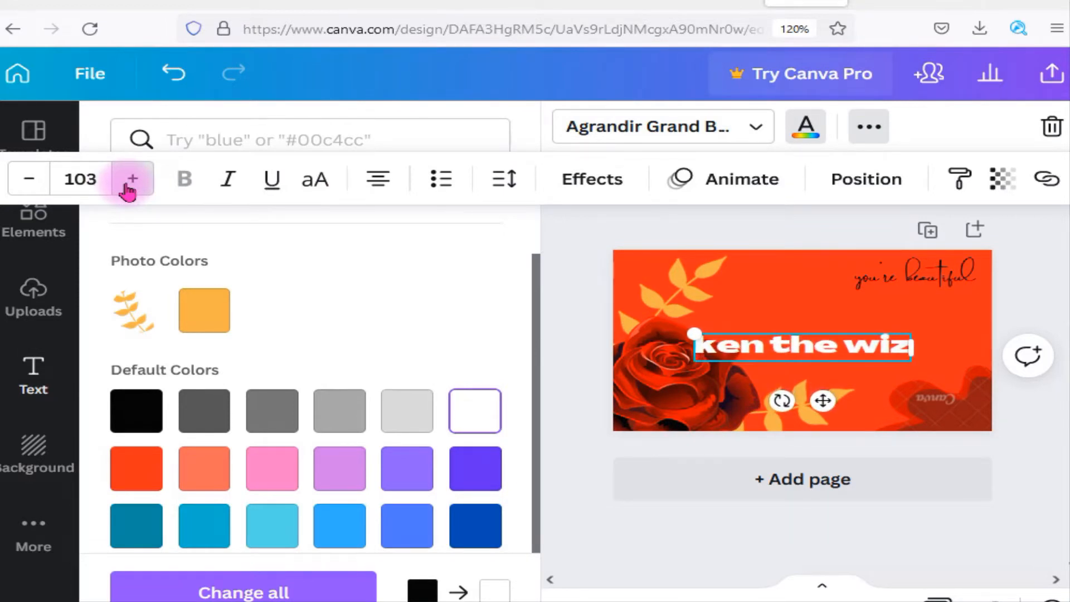
click(126, 185)
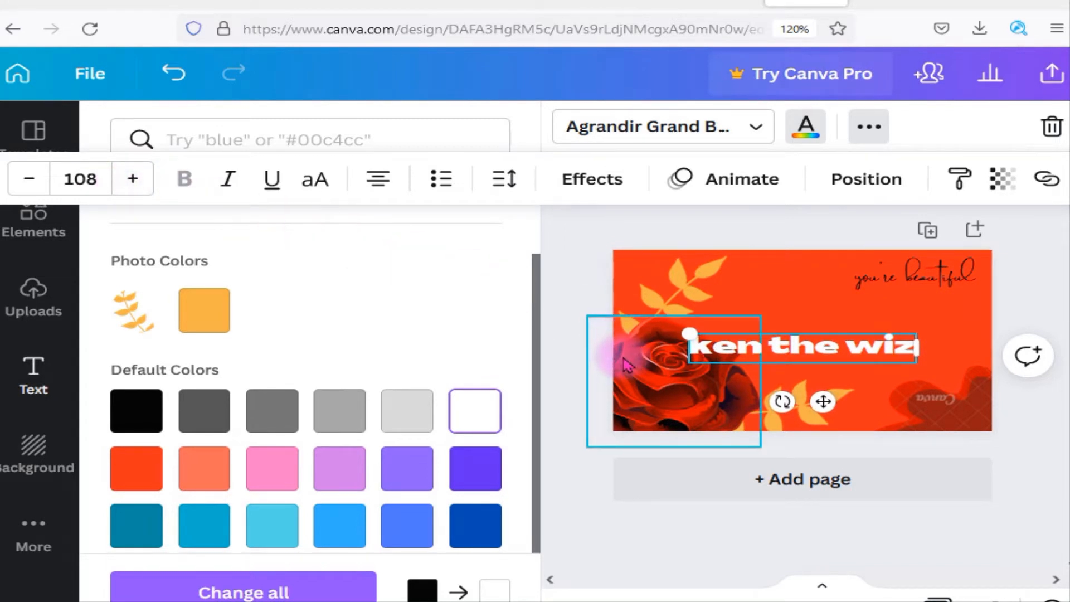
click(583, 506)
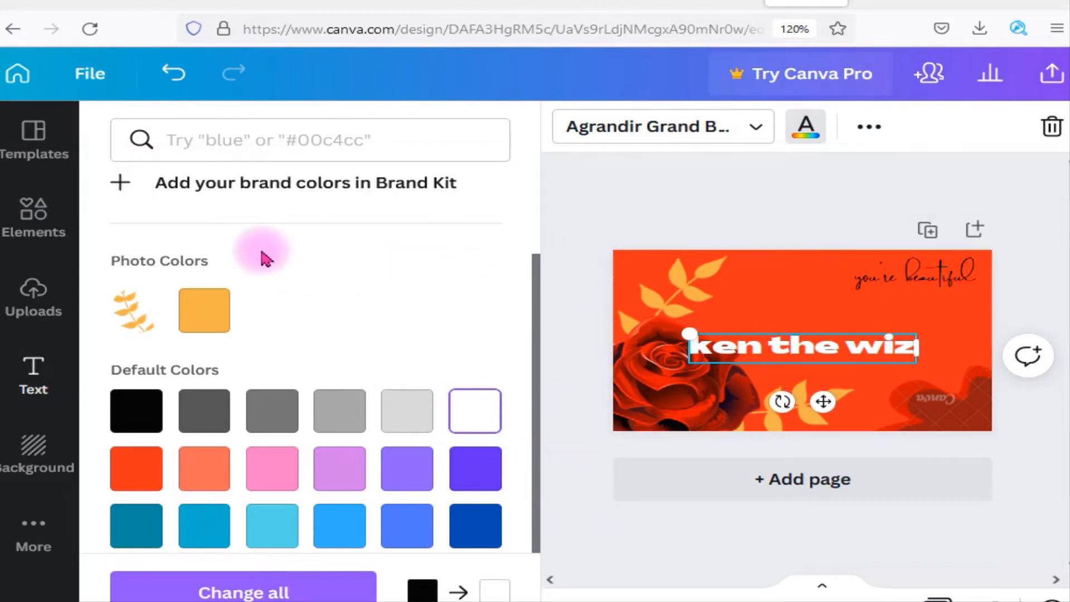
Try the black-and-white brush-stroke image as the wallpaper's background, and replace it with the green grass texture
scroll(111, 346, down, 1)
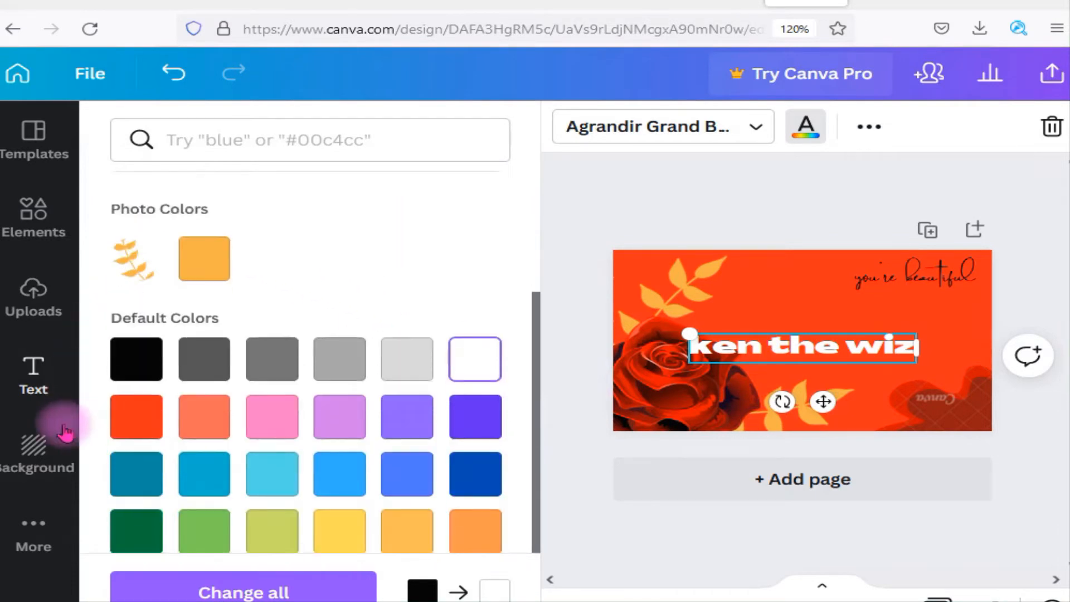
click(44, 443)
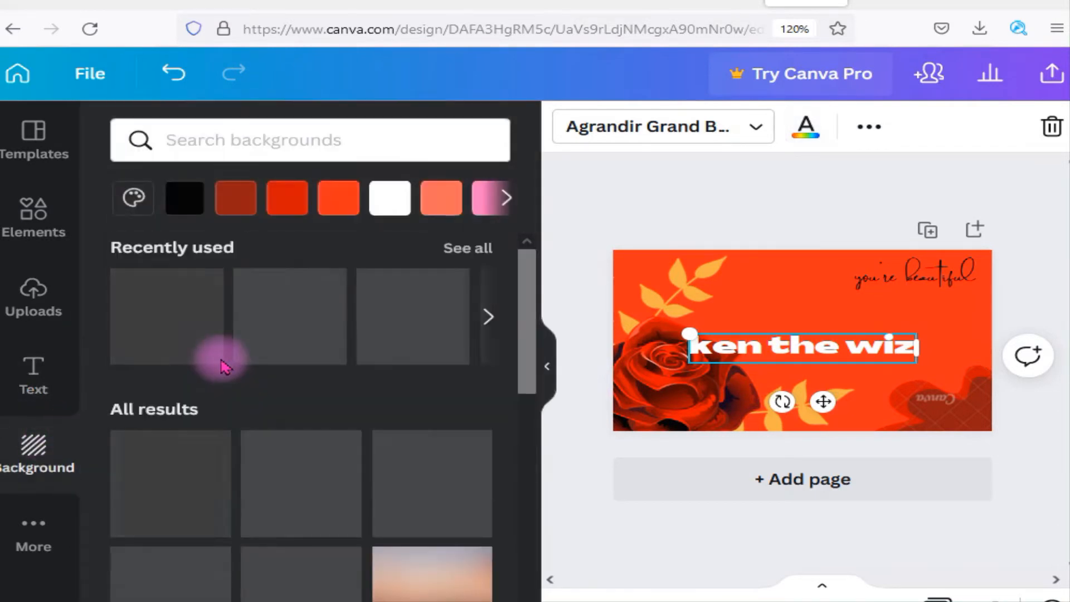
scroll(292, 369, down, 5)
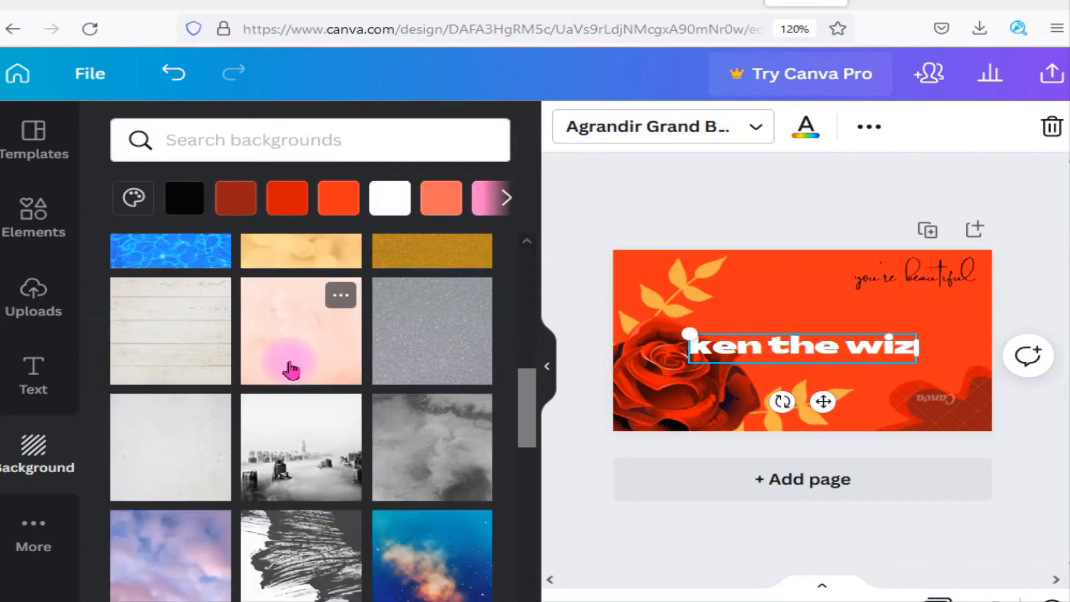
scroll(291, 370, down, 2)
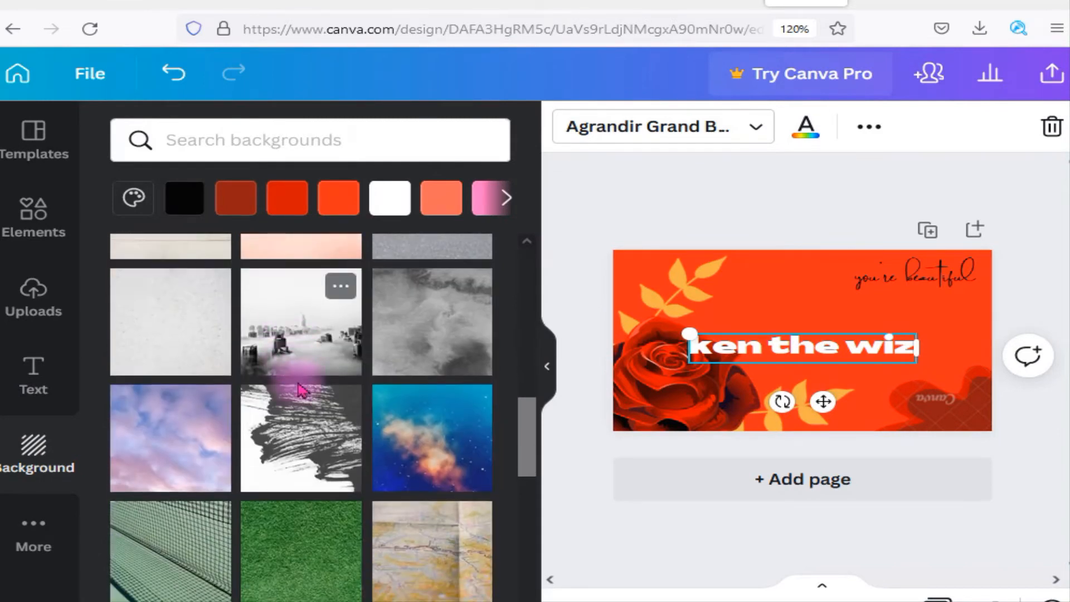
click(300, 439)
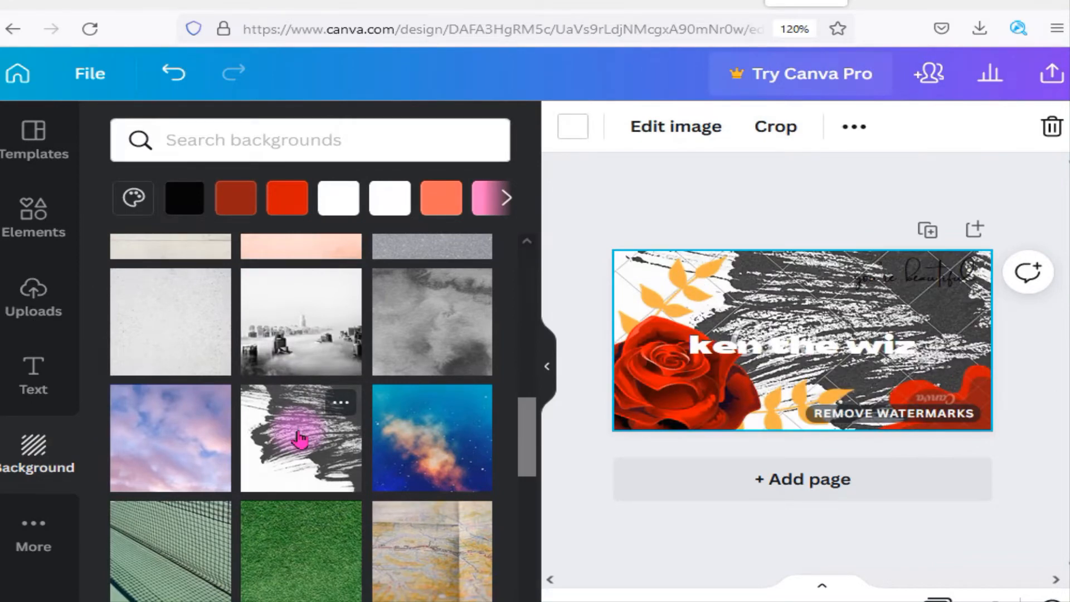
scroll(300, 439, down, 4)
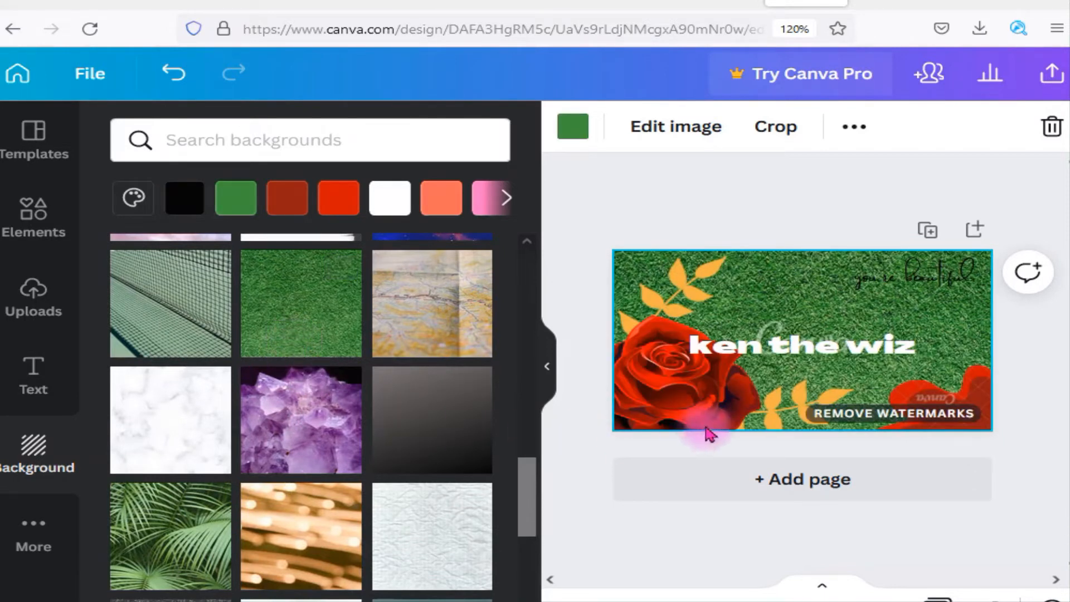
Move the white nickname text slightly up and to the right on the wallpaper, and collapse the backgrounds library
click(785, 367)
drag(813, 356, 833, 334)
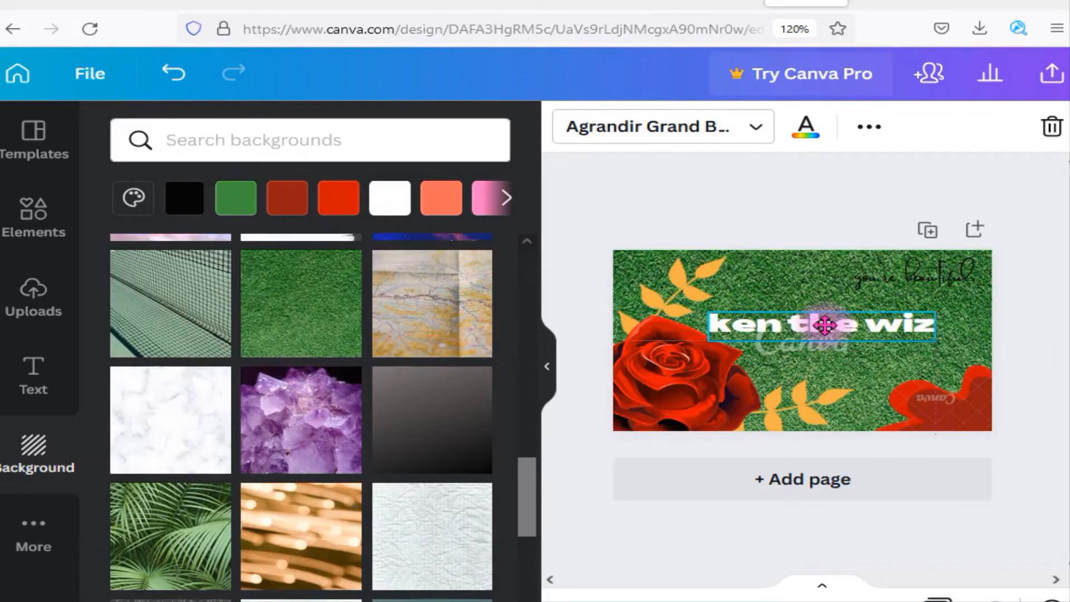
click(548, 368)
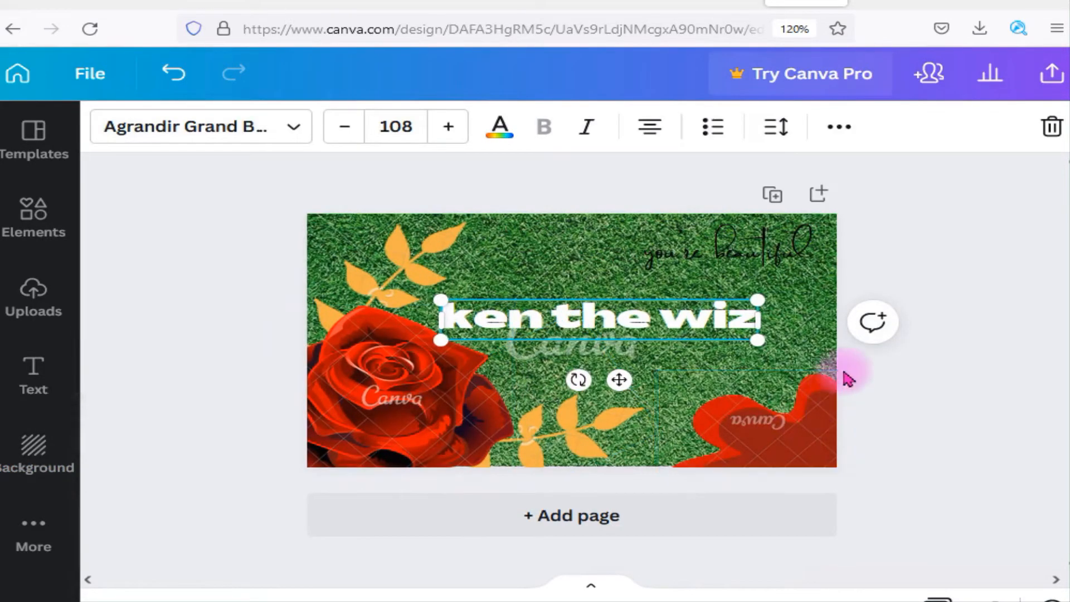
Open the design's download settings and bring up the choice of file types
click(1051, 84)
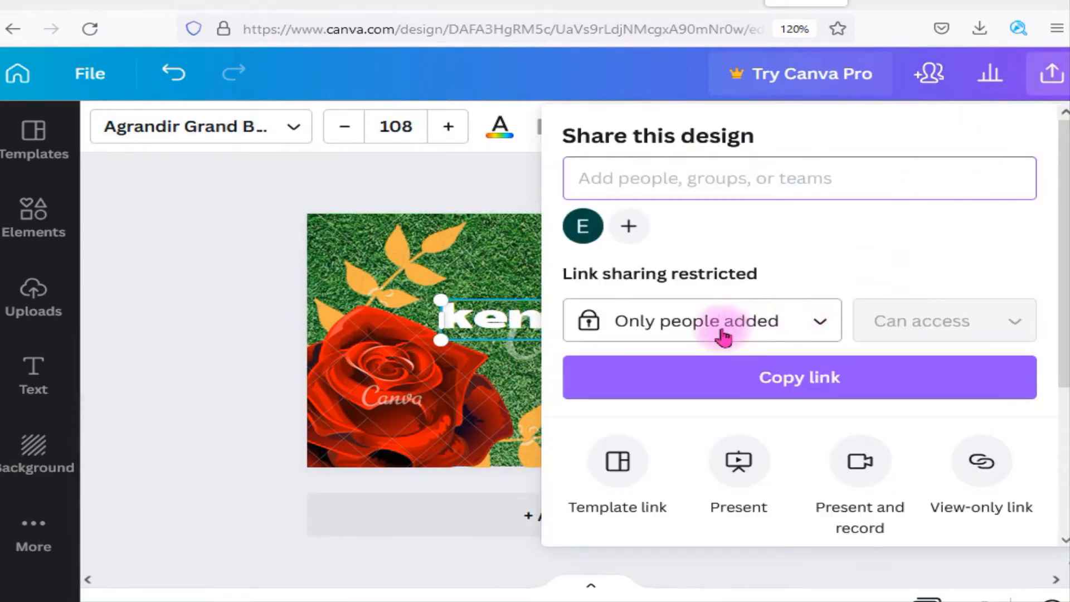
scroll(723, 337, down, 4)
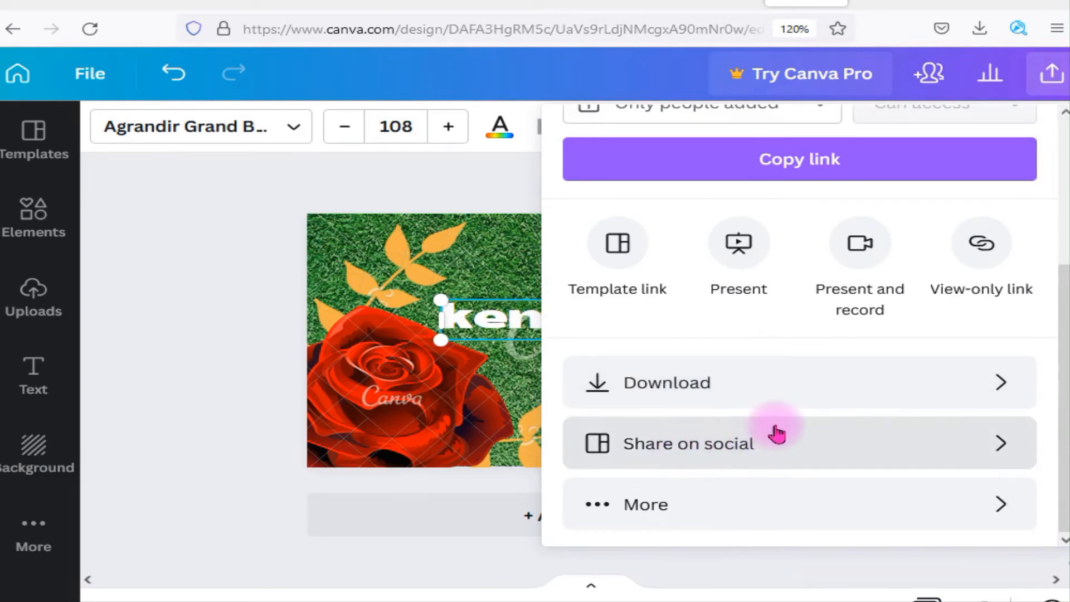
click(772, 397)
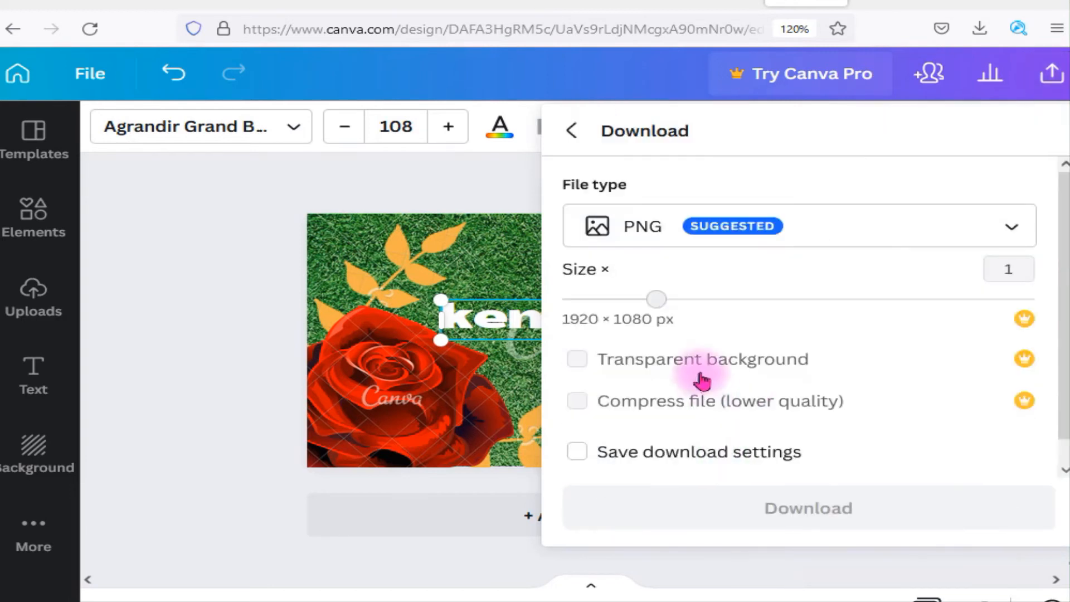
click(806, 232)
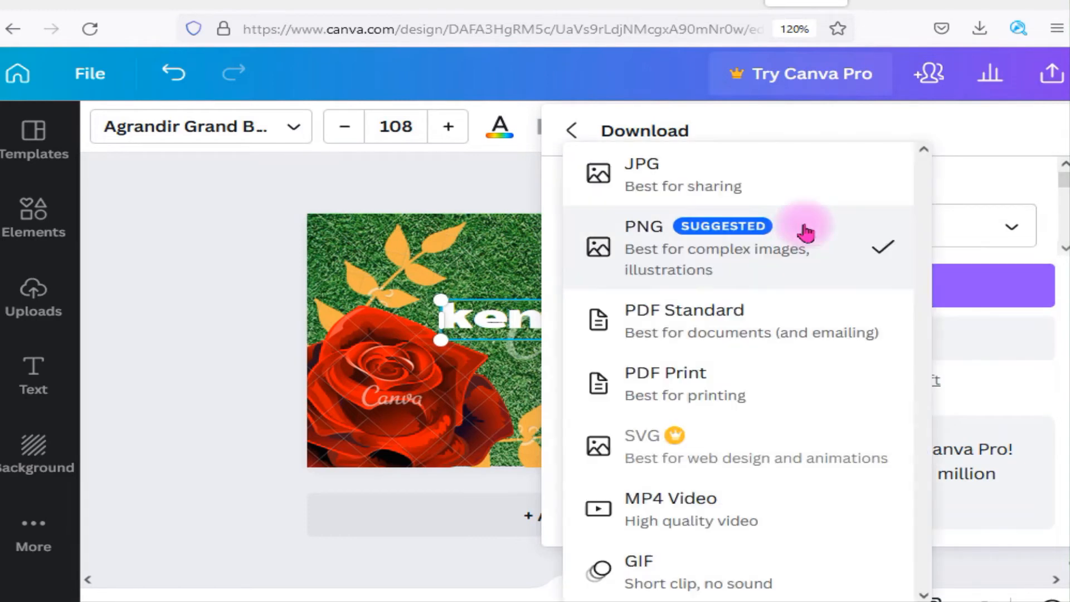